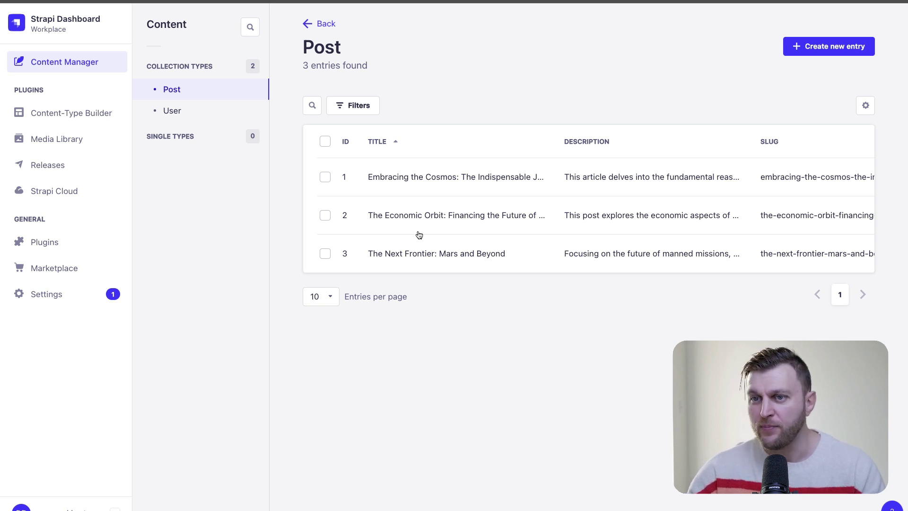
Step: Create a new release named 'Space Exploaration'
left_click(48, 165)
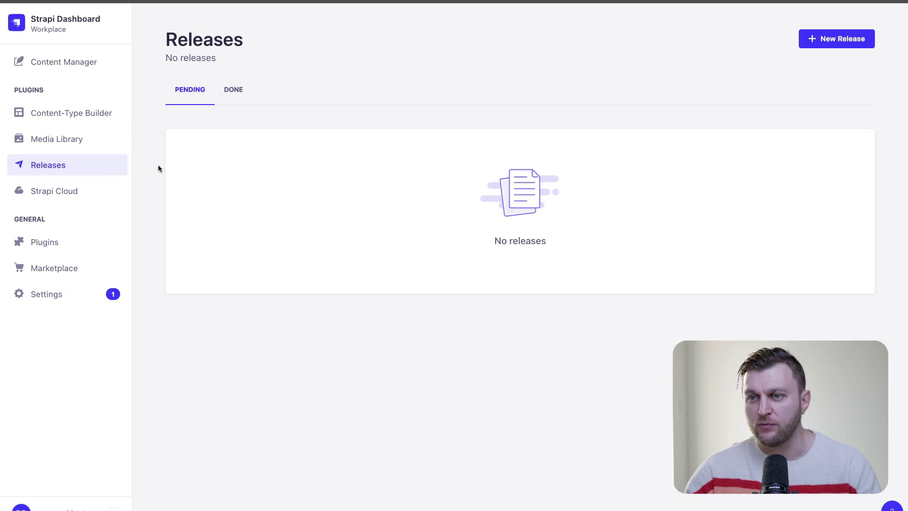
left_click(837, 39)
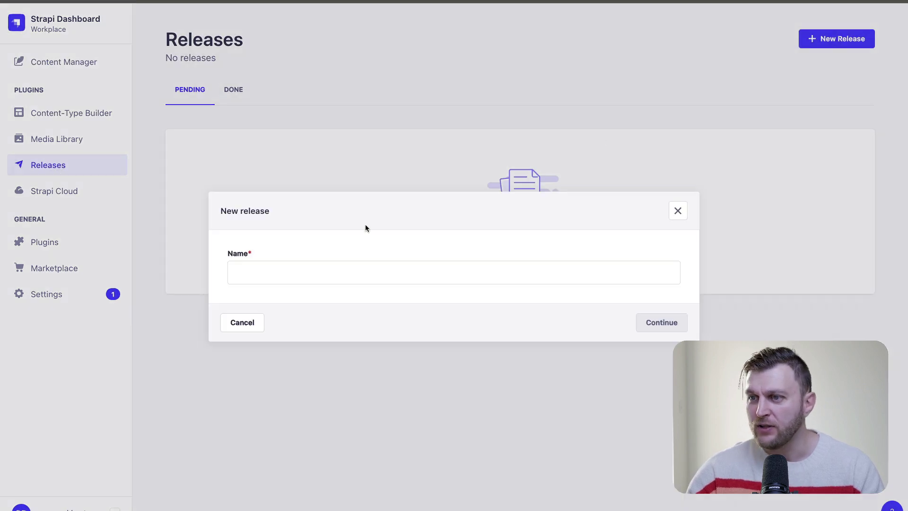
left_click(268, 271)
type("Space Exploaration")
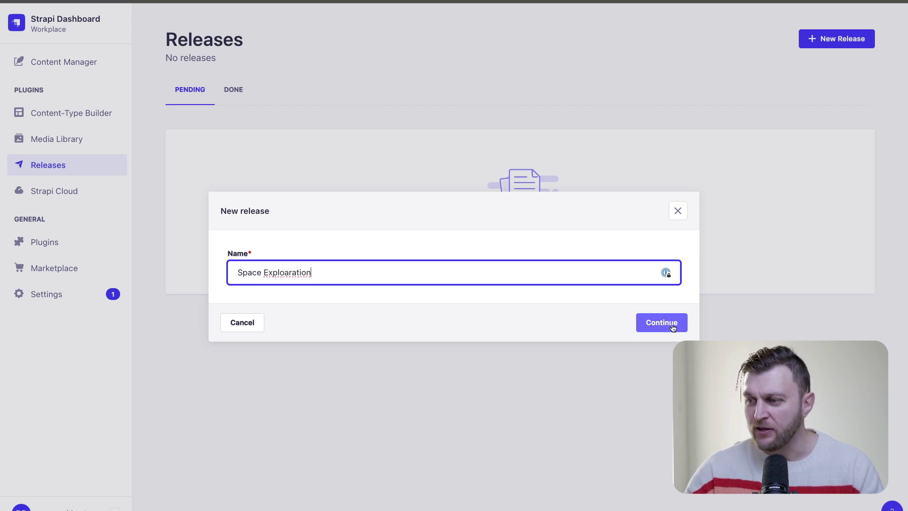
left_click(661, 322)
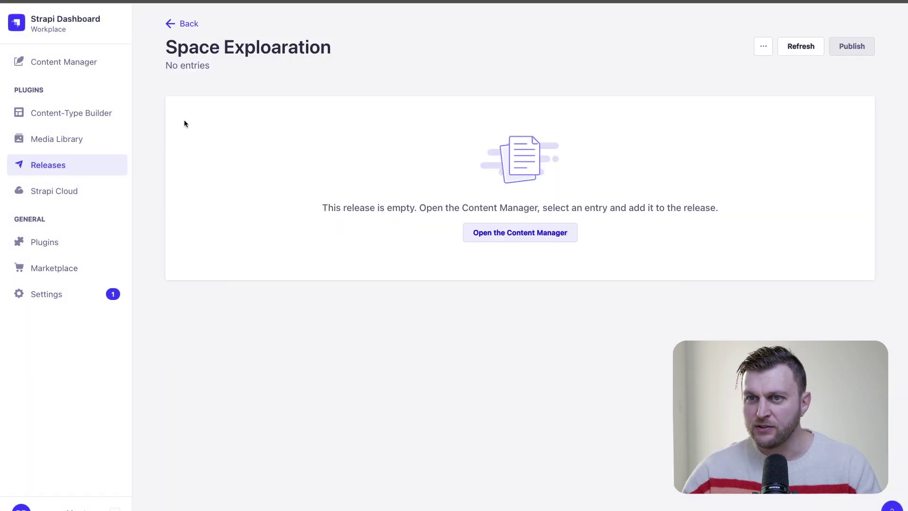
Step: Add the 'Embracing the Cosmos' post to the Space Exploaration release
left_click(79, 68)
left_click(400, 181)
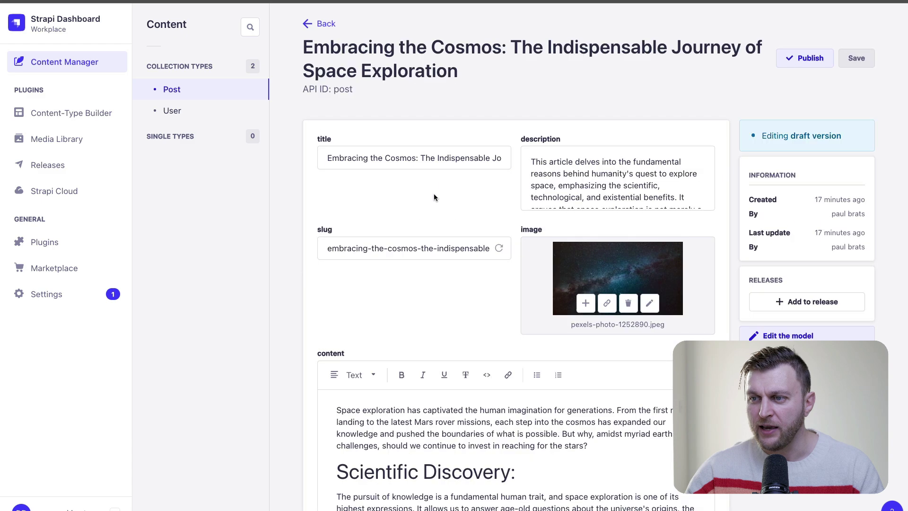
scroll(602, 361, "down", 5)
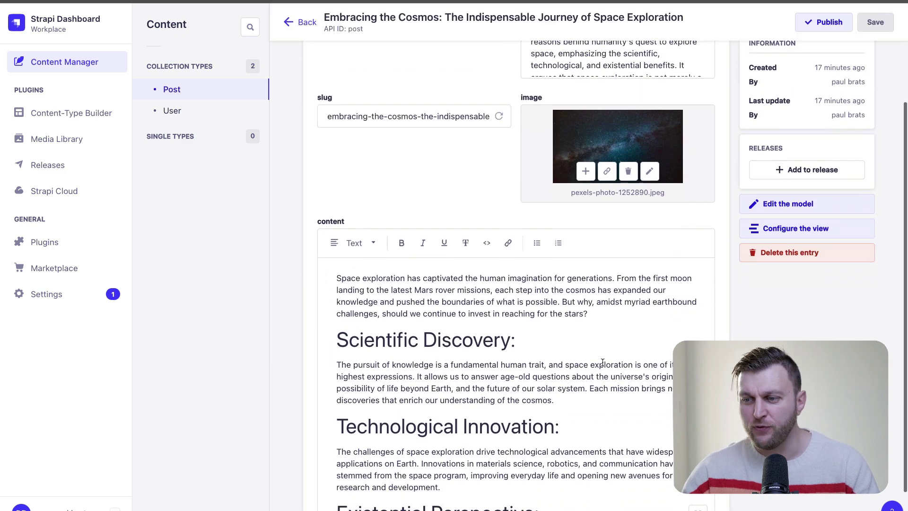
scroll(602, 362, "up", 5)
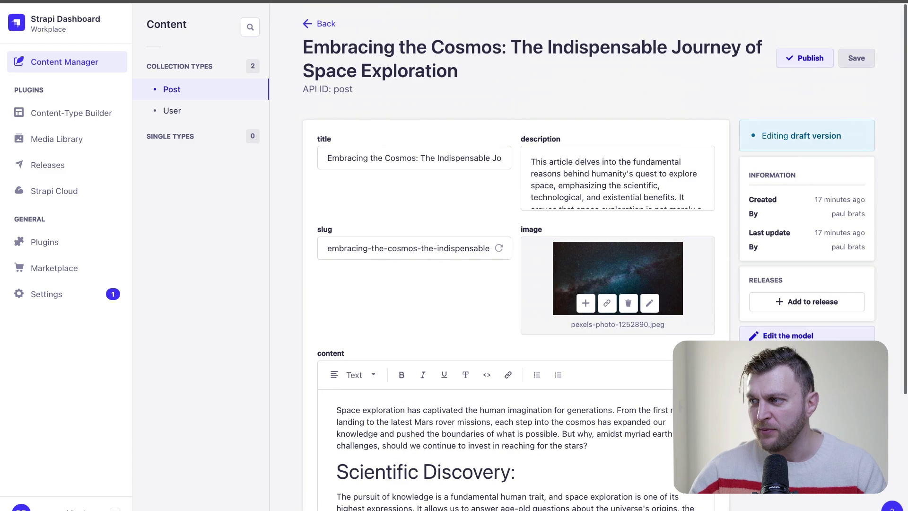
left_click(807, 301)
left_click(269, 246)
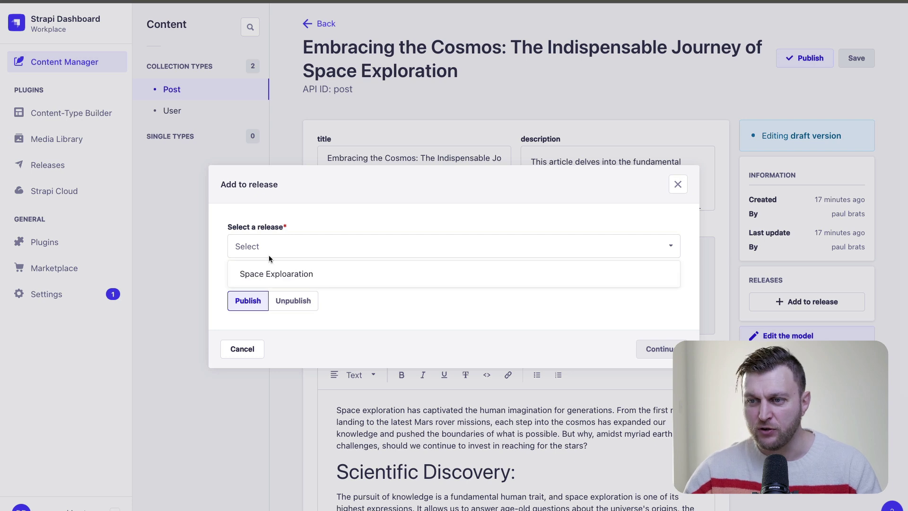
left_click(256, 276)
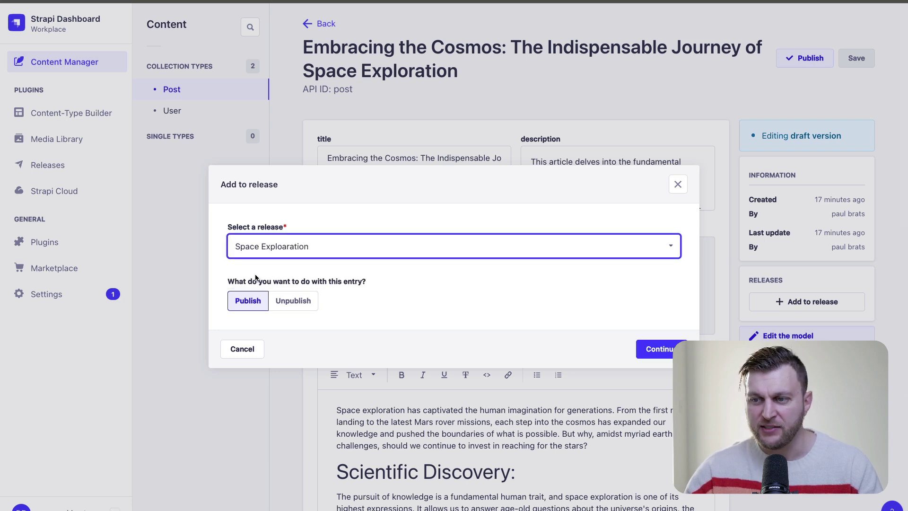
left_click(660, 349)
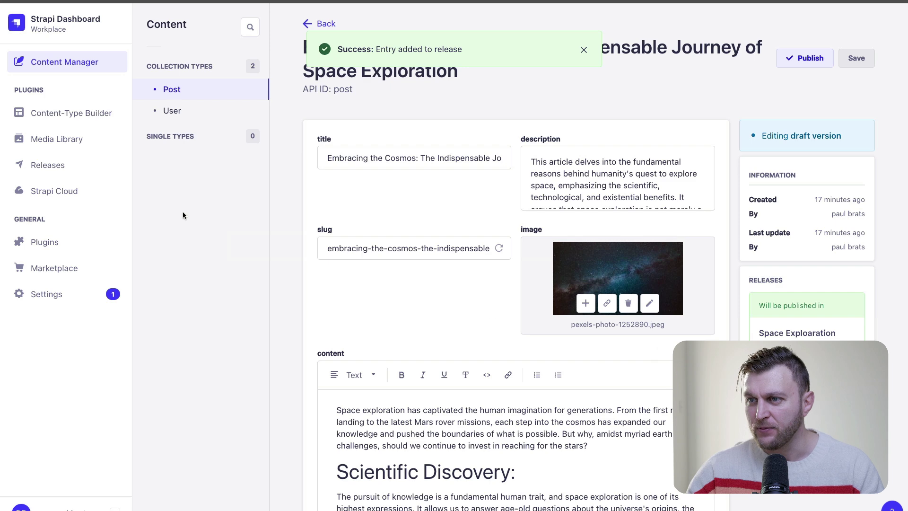
Step: Review the Space Exploaration release's current entries, then return to the posts
left_click(63, 62)
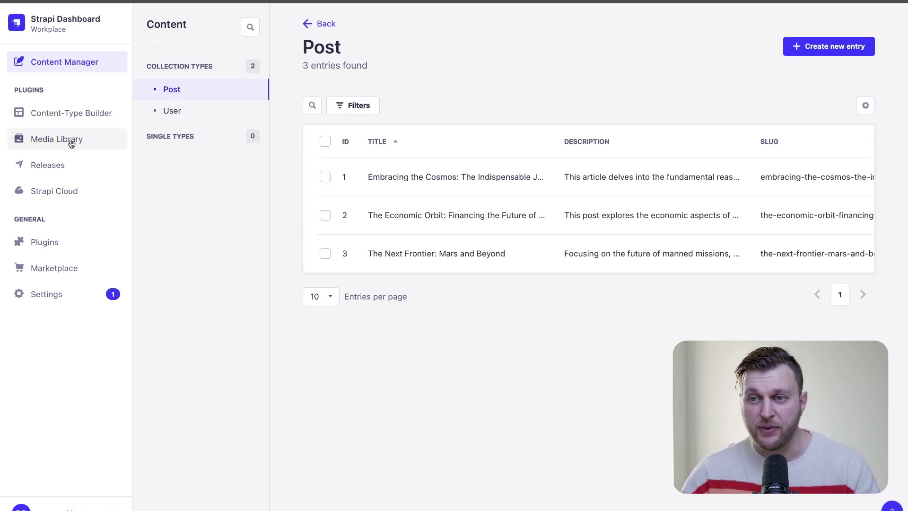
left_click(48, 164)
left_click(231, 165)
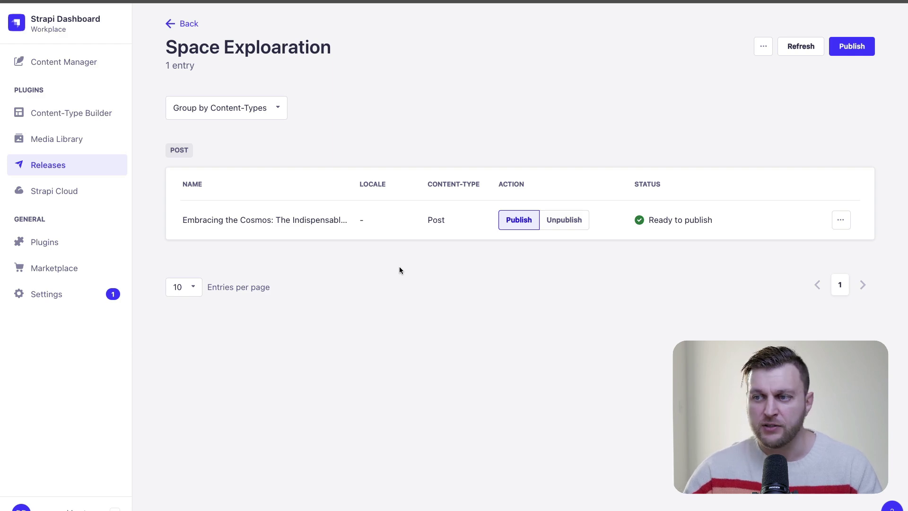
left_click(63, 62)
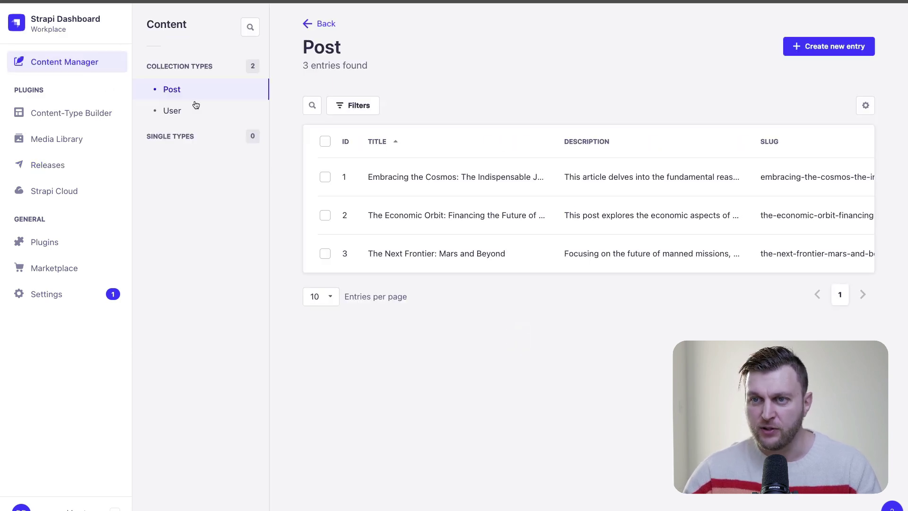
Step: Add 'The Economic Orbit' post to the Space Exploaration release
left_click(430, 211)
scroll(547, 356, "down", 3)
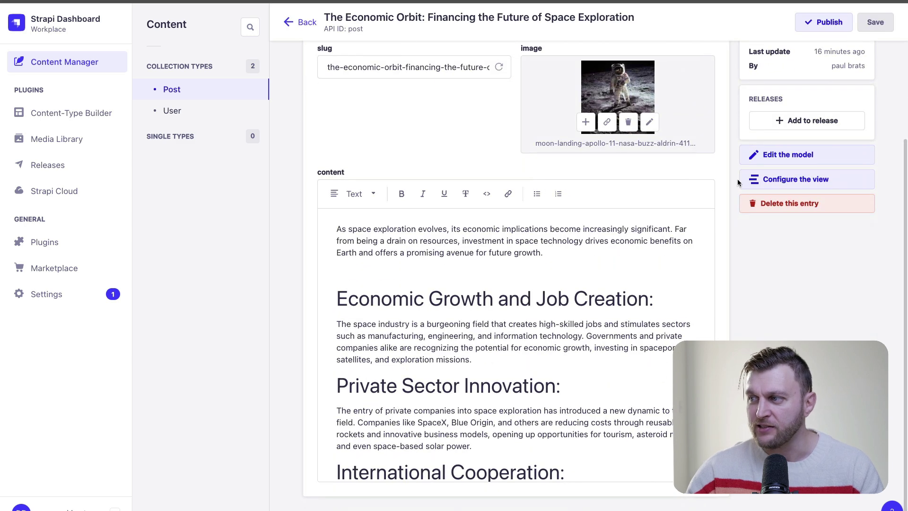
left_click(796, 121)
left_click(312, 246)
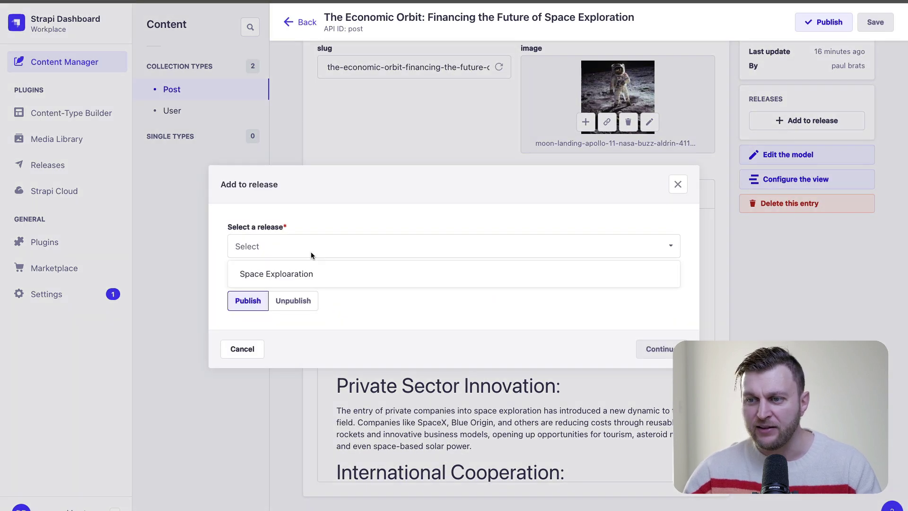
left_click(301, 276)
left_click(660, 348)
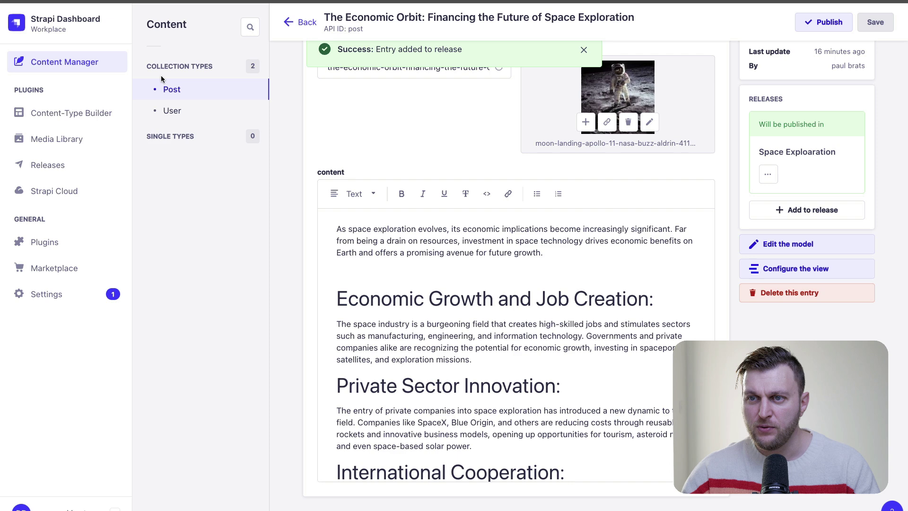
Step: Add 'The Next Frontier: Mars and Beyond' post to the Space Exploaration release
left_click(171, 90)
left_click(490, 254)
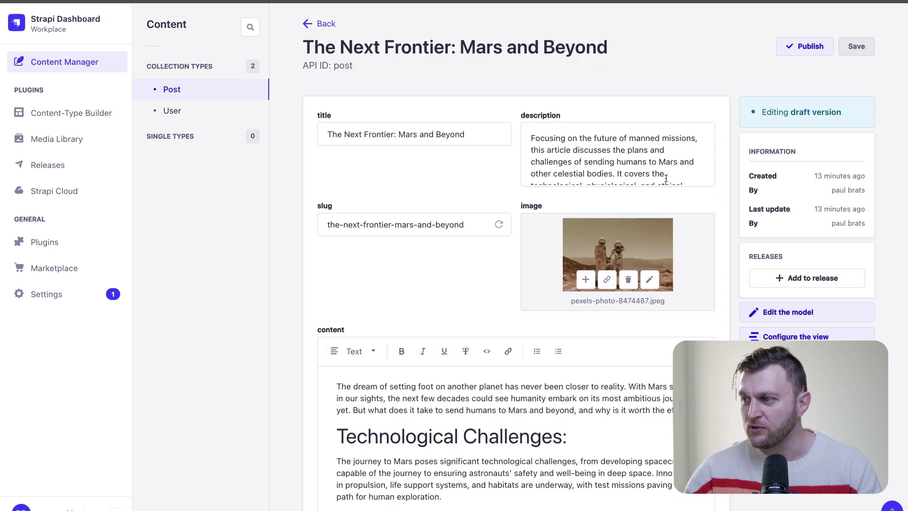
left_click(795, 277)
left_click(313, 246)
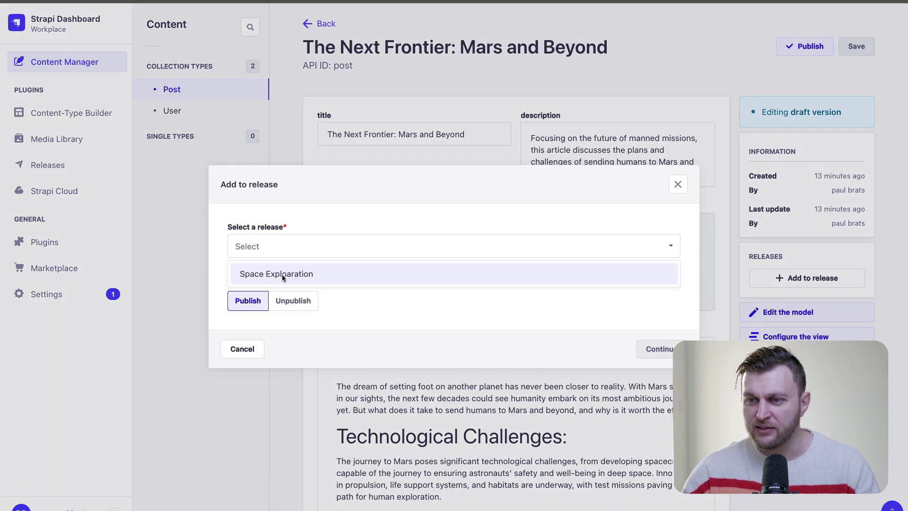
left_click(282, 274)
left_click(661, 349)
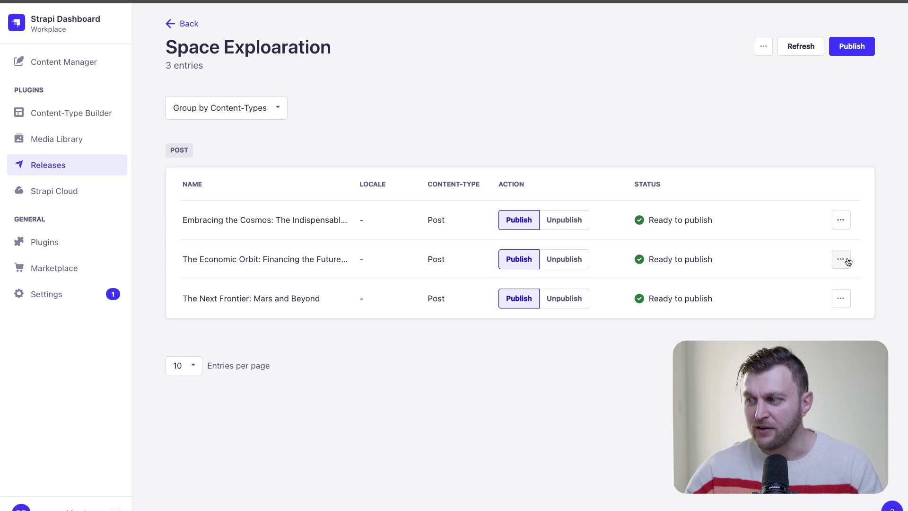
Step: Remove the 'Embracing the Cosmos' post from the Space Exploaration release
left_click(841, 219)
left_click(780, 246)
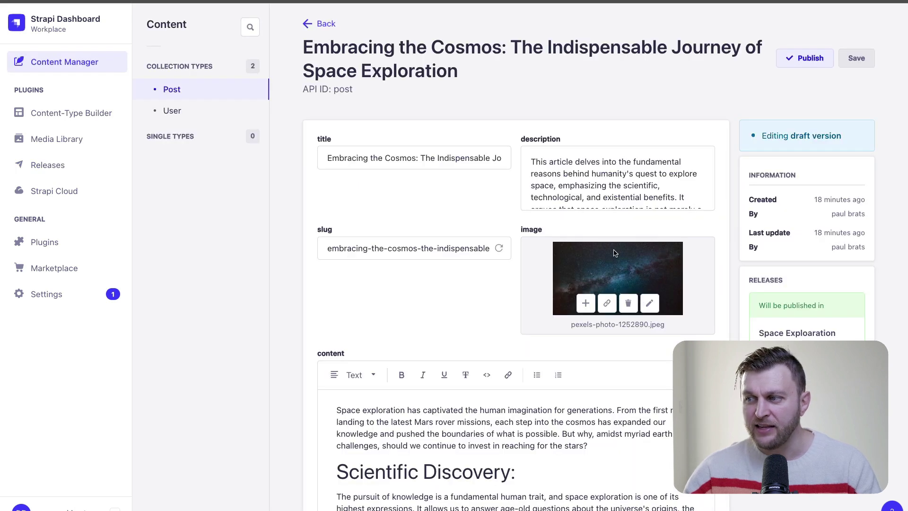
scroll(769, 247, "down", 5)
scroll(630, 243, "down", 3)
scroll(630, 243, "up", 3)
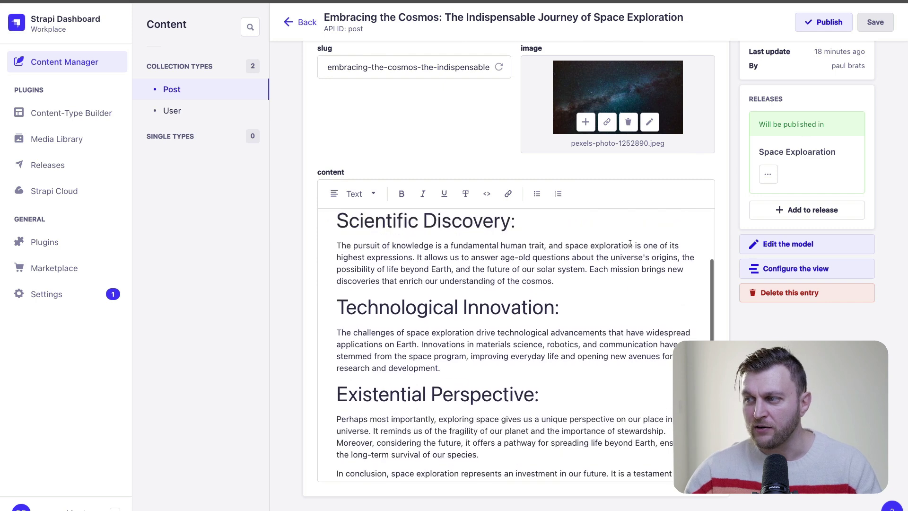
scroll(629, 243, "up", 5)
left_click(766, 355)
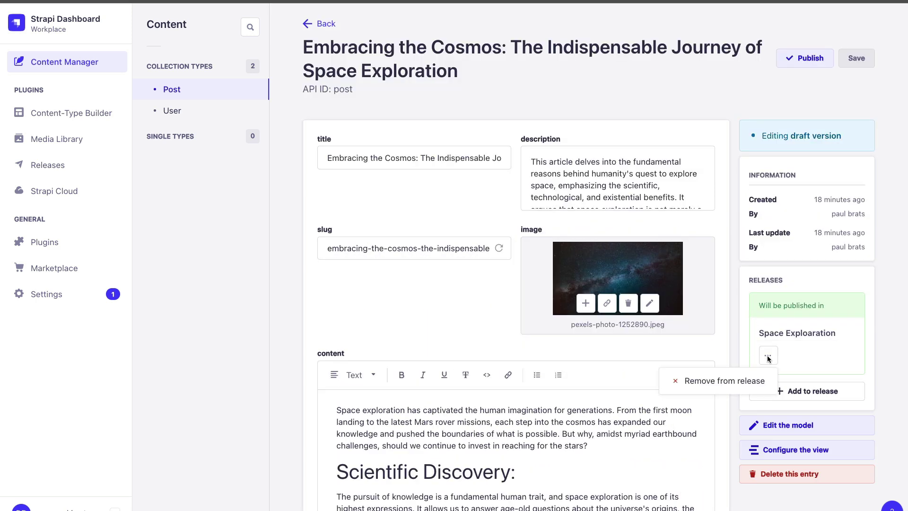
left_click(719, 381)
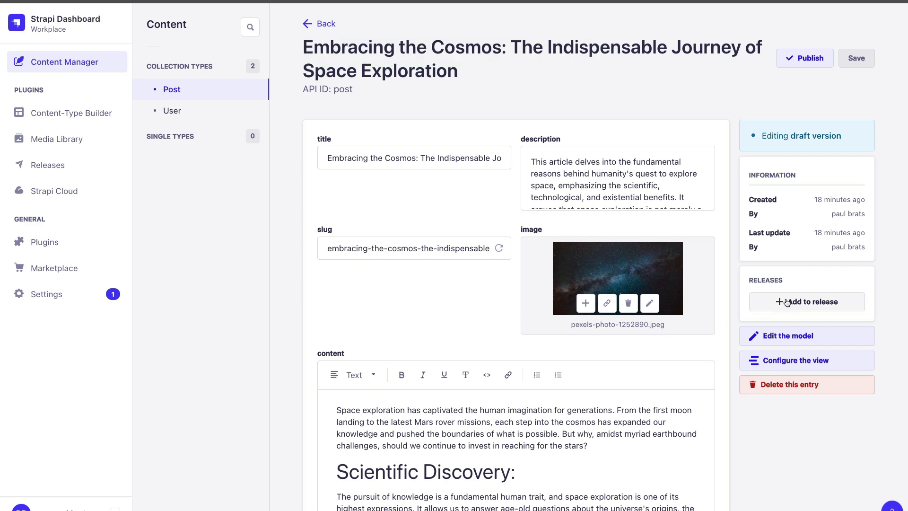
Step: Re-add 'Embracing the Cosmos' to Space Exploaration and return to the release entries
left_click(807, 301)
left_click(453, 246)
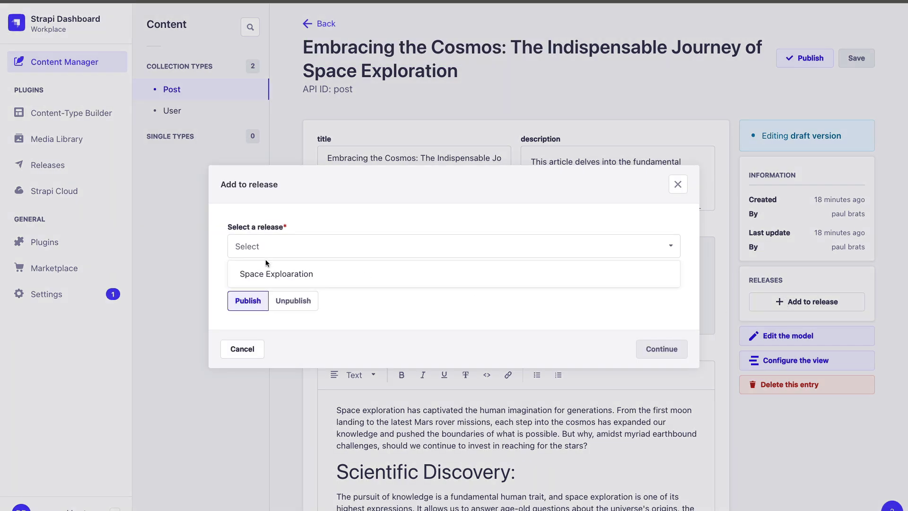
left_click(277, 273)
left_click(661, 349)
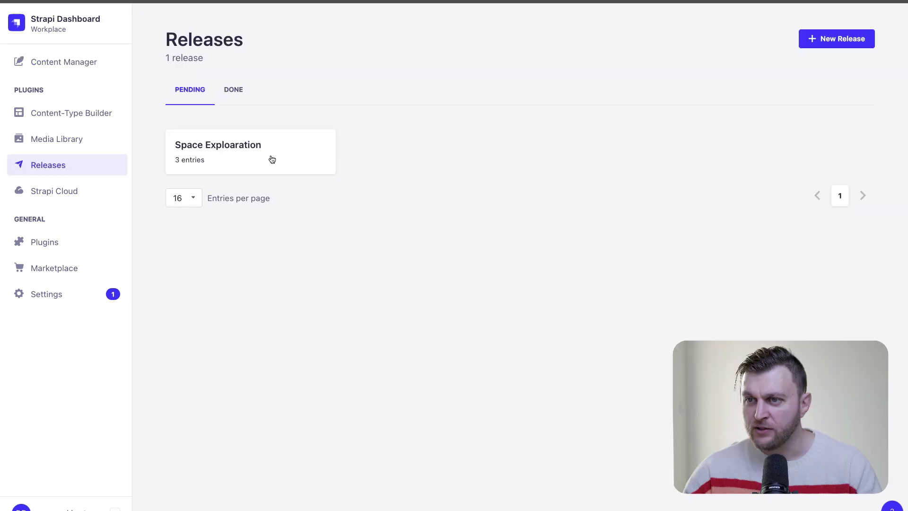
left_click(271, 160)
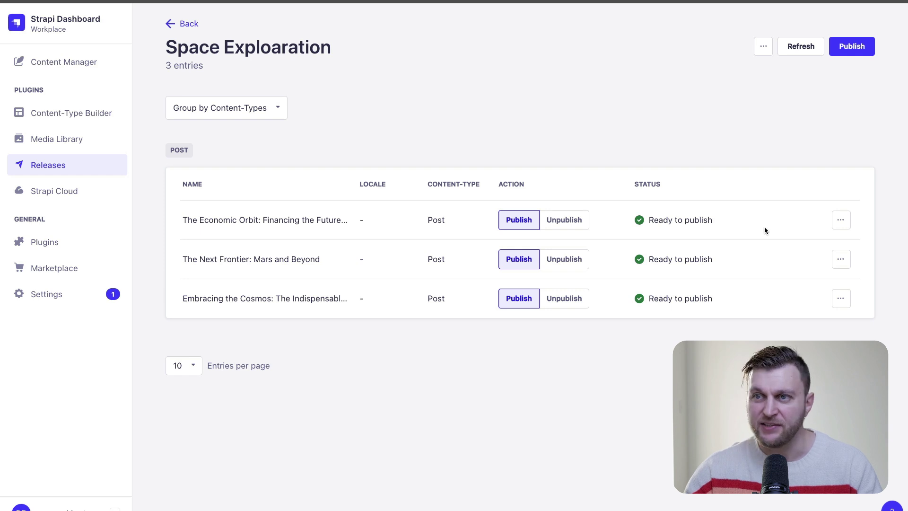
Step: Rename the release from 'Space Exploaration' to 'Space Exploration' using the spellcheck suggestion
left_click(763, 46)
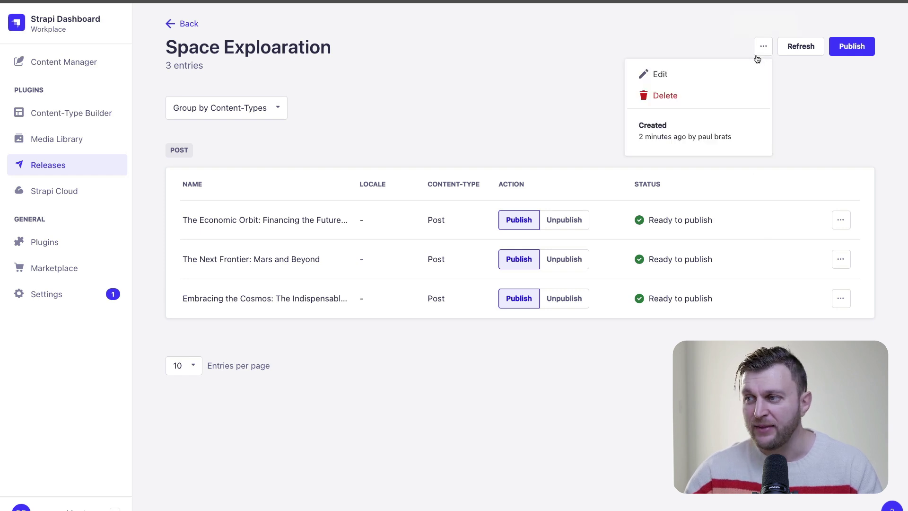
left_click(654, 76)
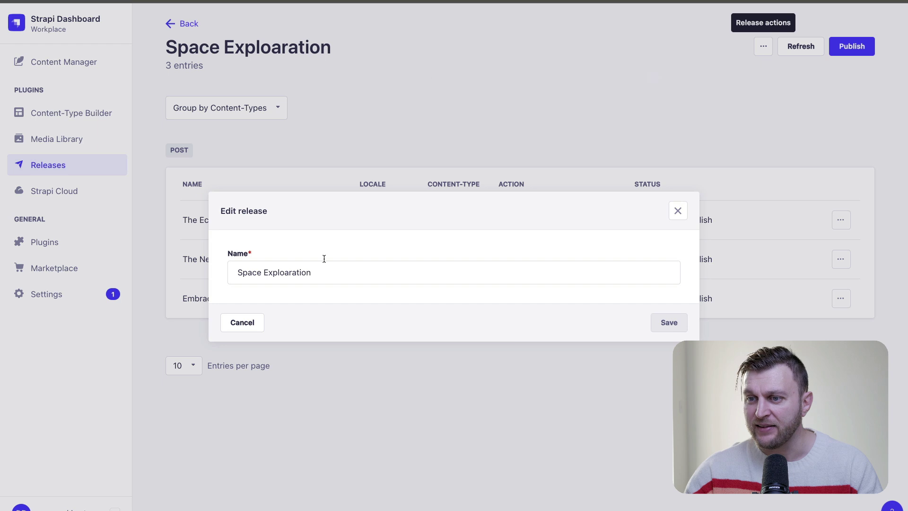
left_click(330, 272)
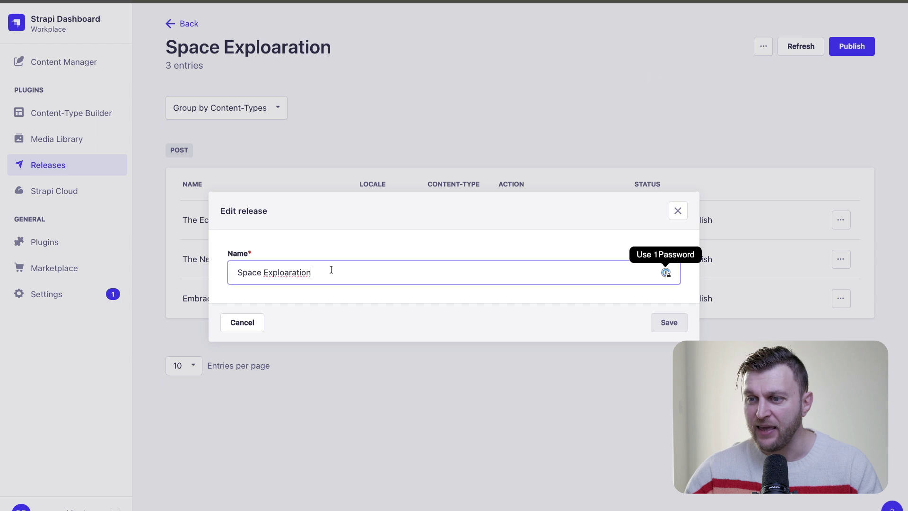
right_click(287, 272)
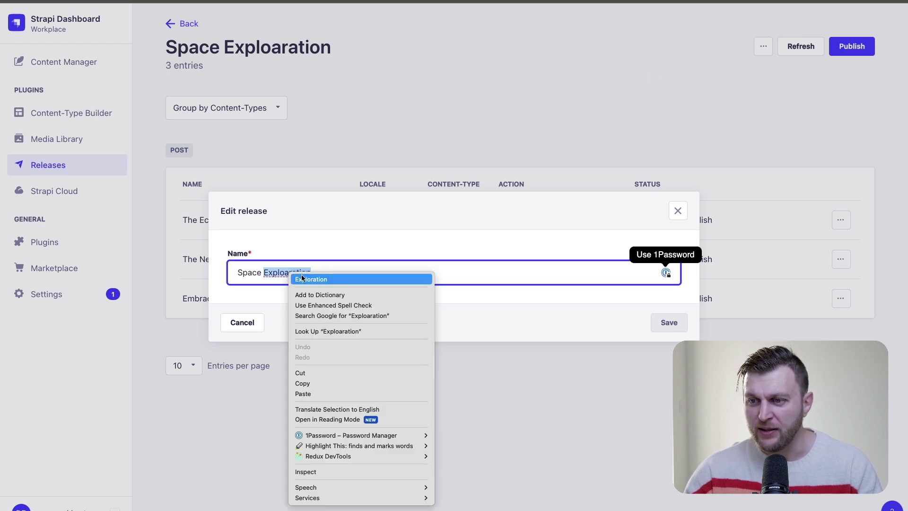
left_click(307, 280)
left_click(669, 322)
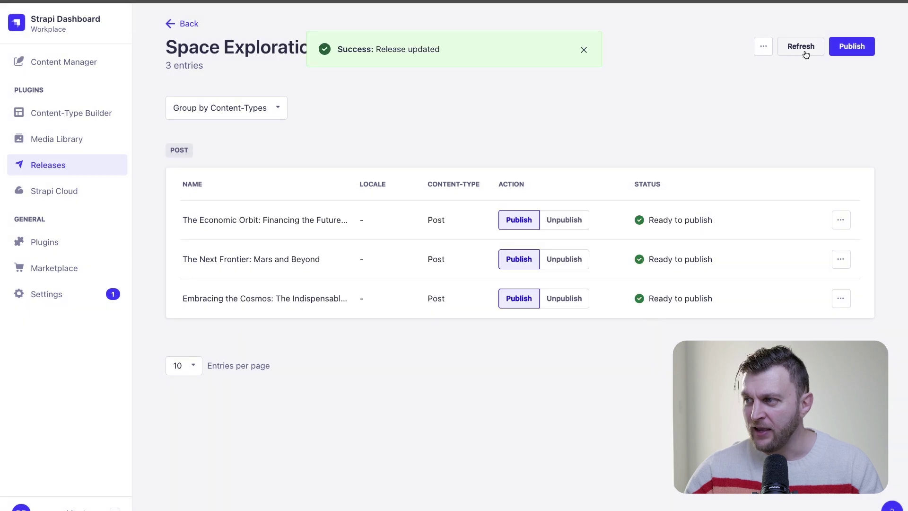
left_click(763, 47)
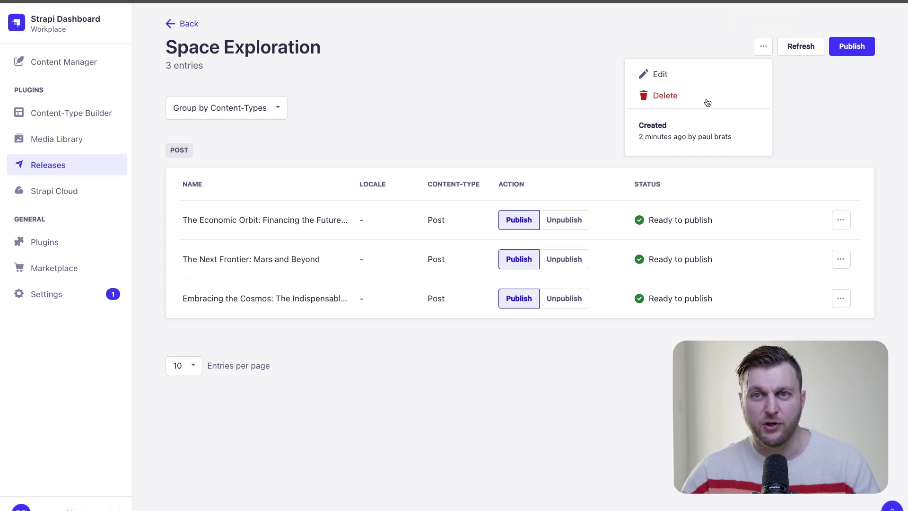
left_click(593, 127)
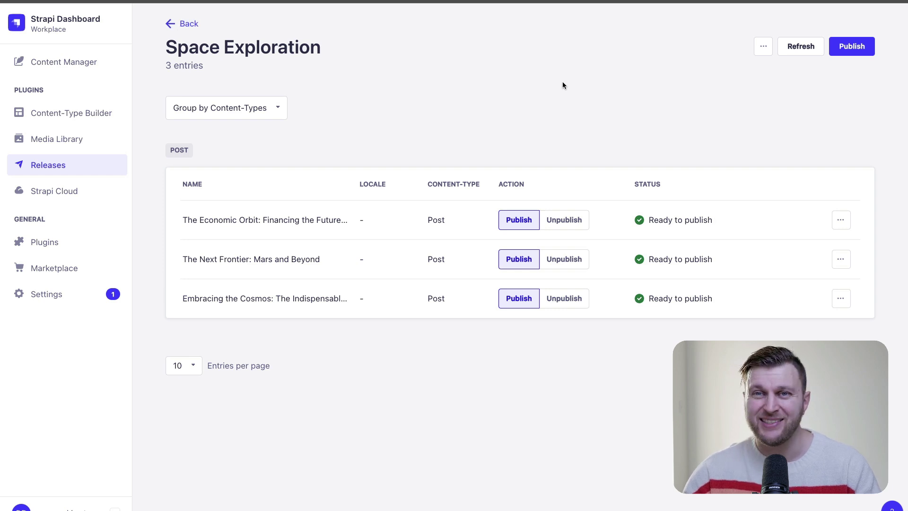
Step: Publish the Space Exploration release and open it from the Done releases list
left_click(851, 46)
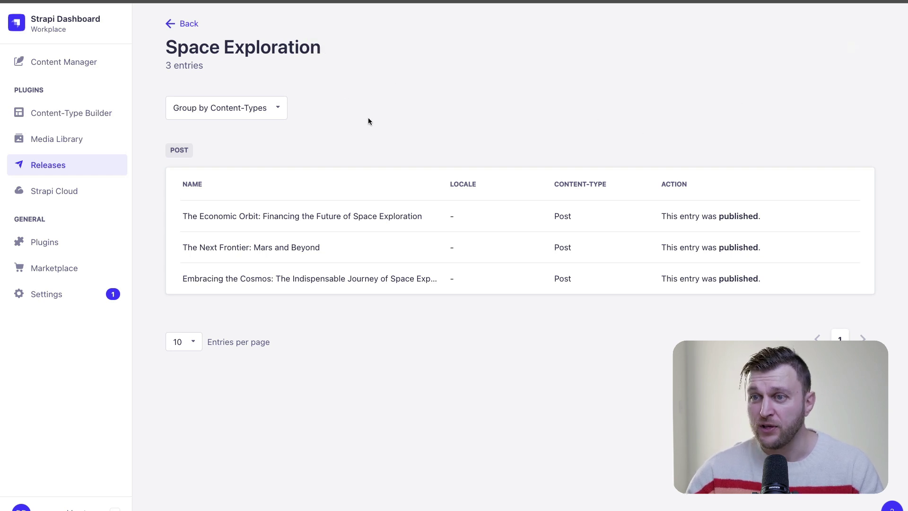
left_click(183, 23)
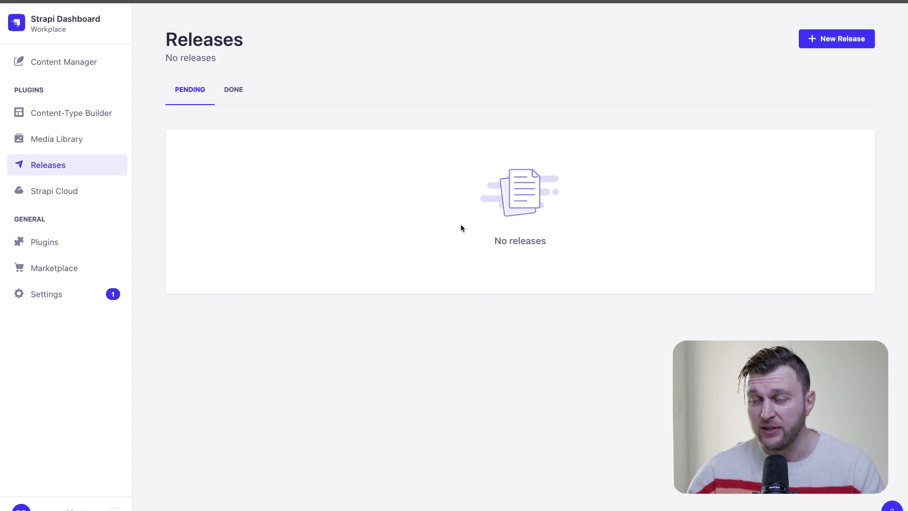
left_click(232, 90)
left_click(240, 155)
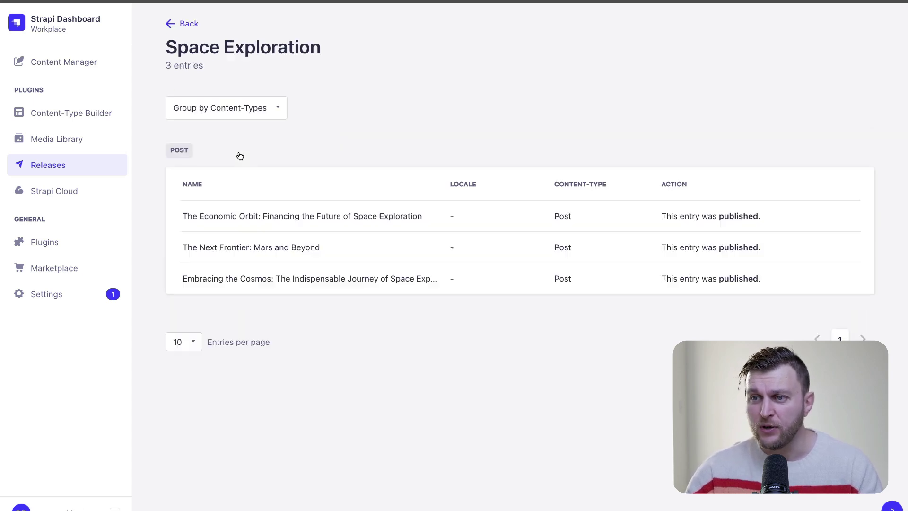